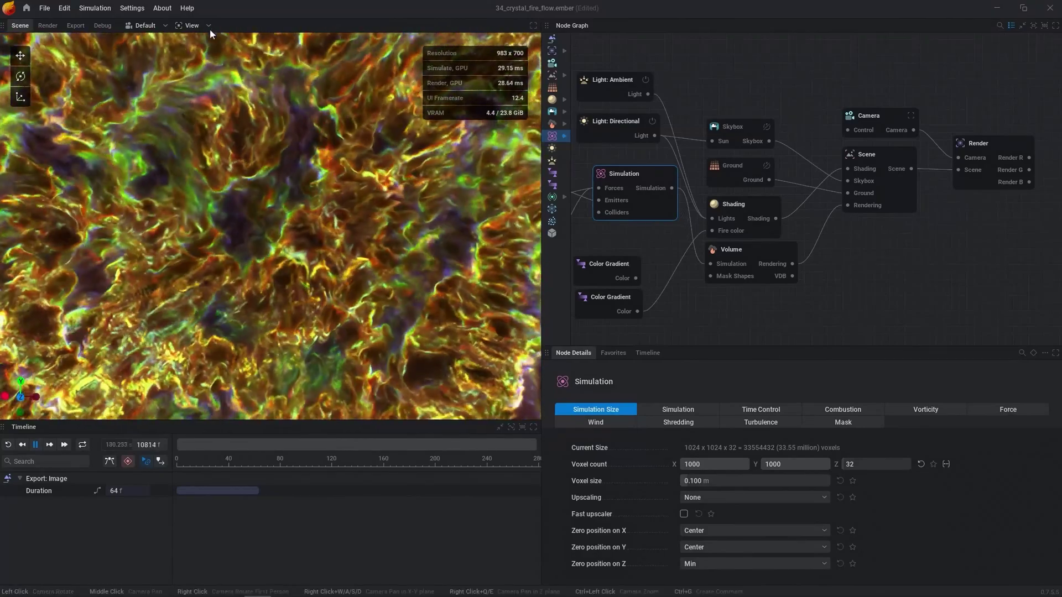
Orbit the camera around the fire volume and review the View > Render Quality options.
{"action": "left_click", "coordinate": [207, 25]}
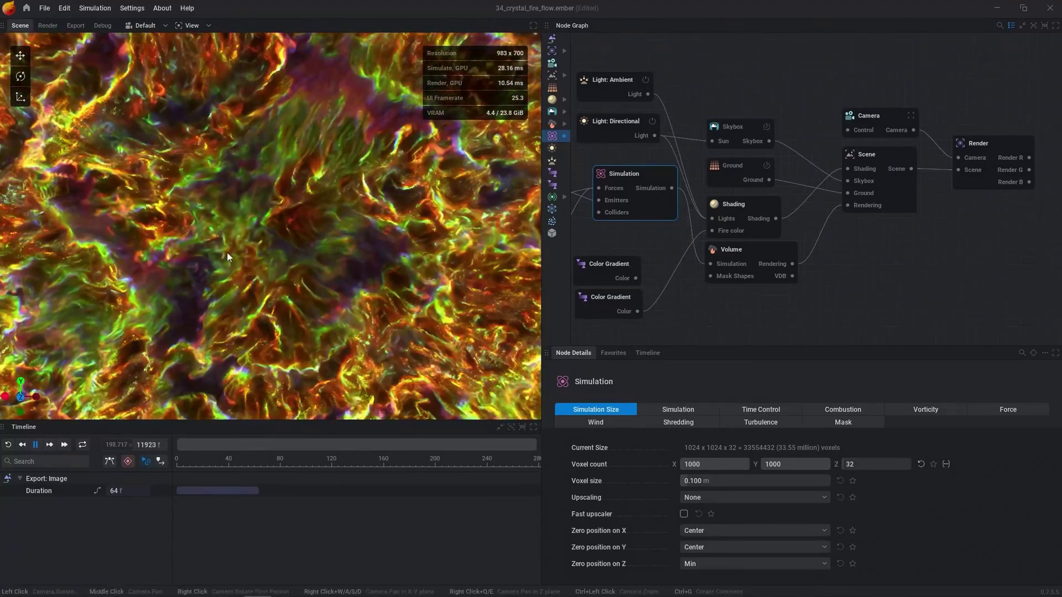
{"action": "left_click_drag", "start_coordinate": [313, 208], "coordinate": [303, 159]}
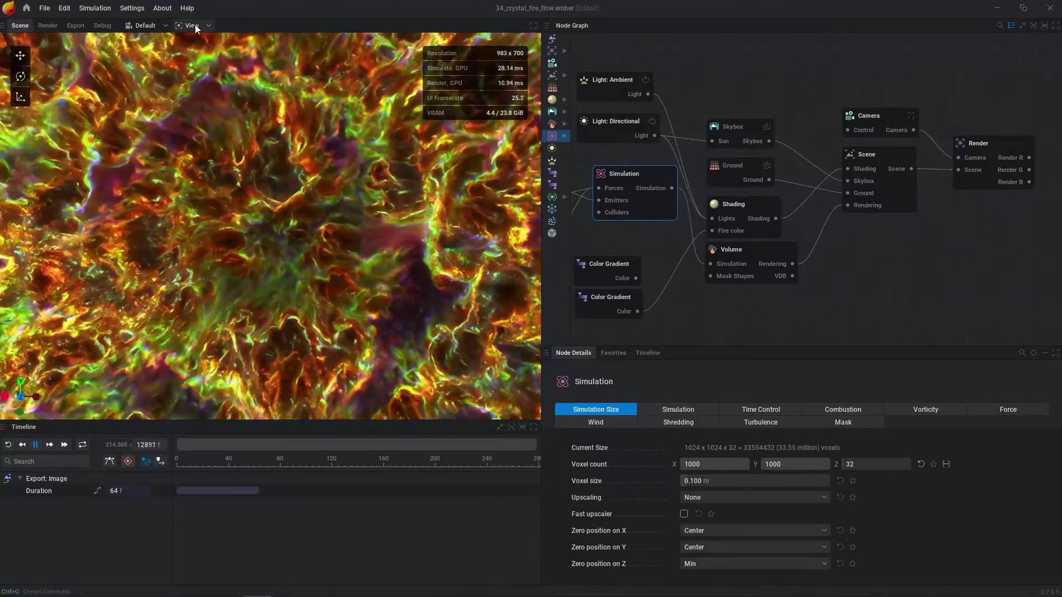
{"action": "left_click", "coordinate": [191, 25]}
{"action": "mouse_move", "coordinate": [208, 185]}
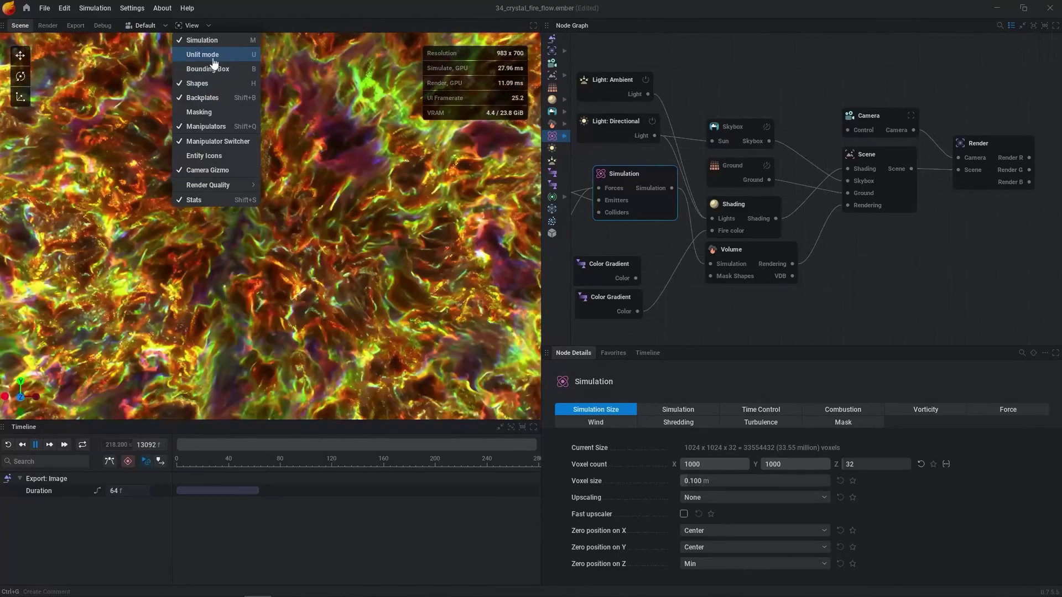
{"action": "left_click", "coordinate": [339, 74]}
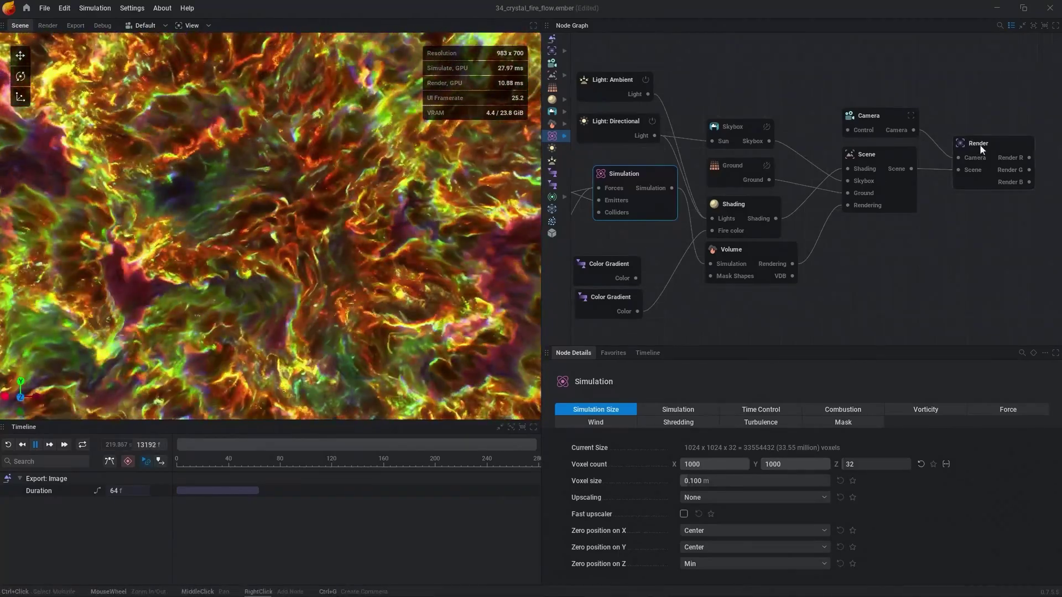
Select the Render node to show its settings.
{"action": "left_click", "coordinate": [981, 144]}
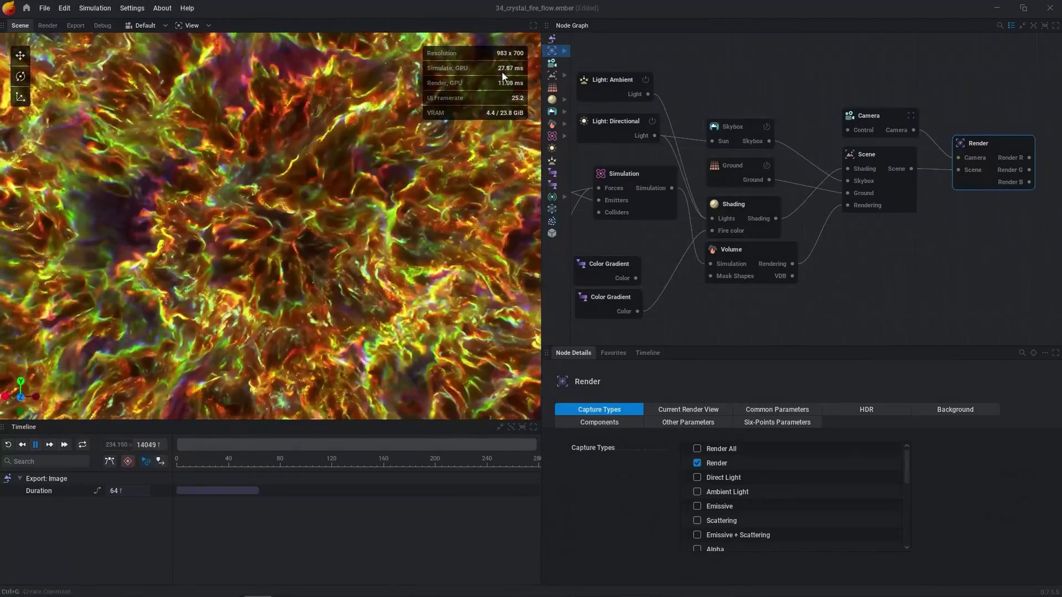
Select the Simulation node and enter 700 for voxel count X and Y.
{"action": "middle_click_drag", "start_coordinate": [711, 304], "coordinate": [785, 246]}
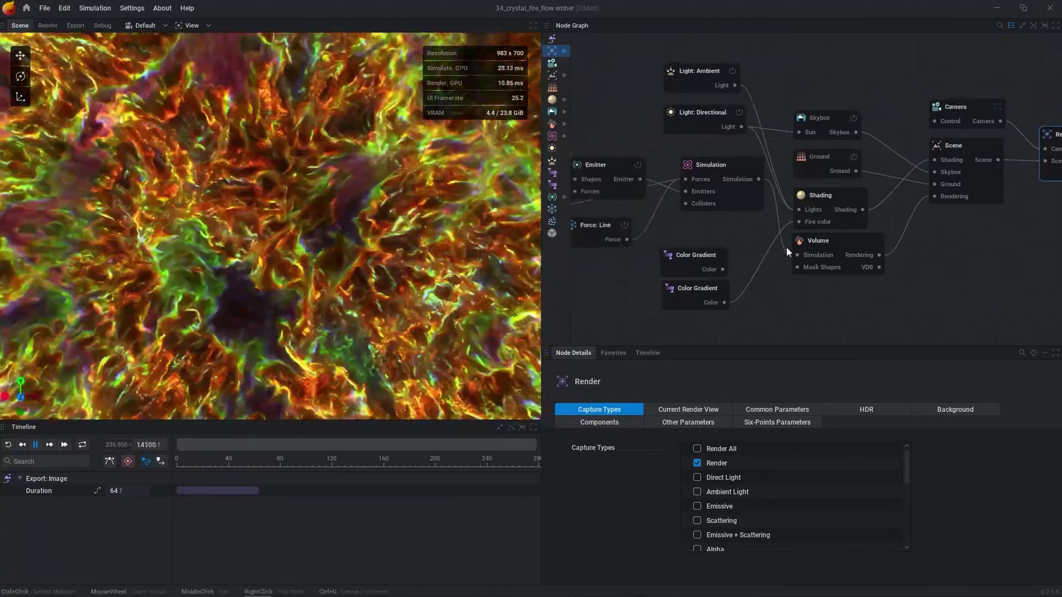
{"action": "left_click", "coordinate": [725, 166]}
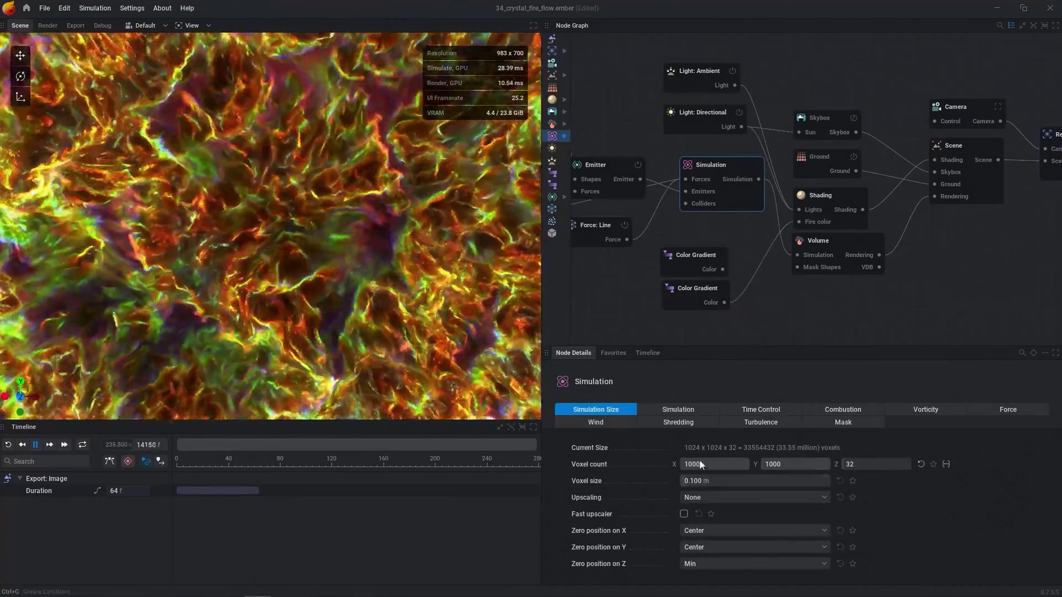
{"action": "double_click", "coordinate": [708, 464]}
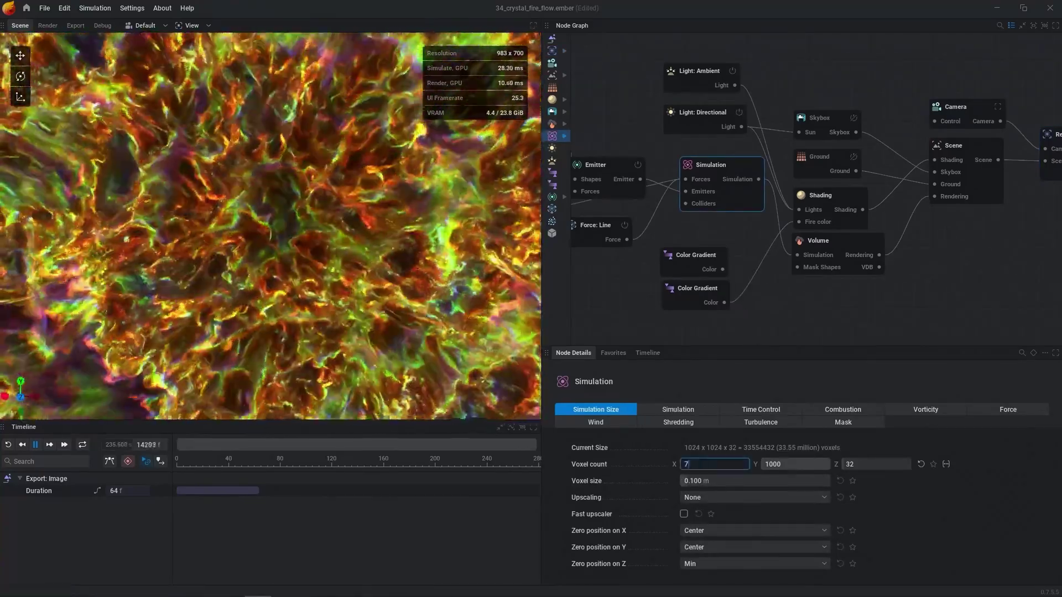
{"action": "type", "text": "7000"}
{"action": "key", "text": "Tab"}
{"action": "type", "text": "700"}
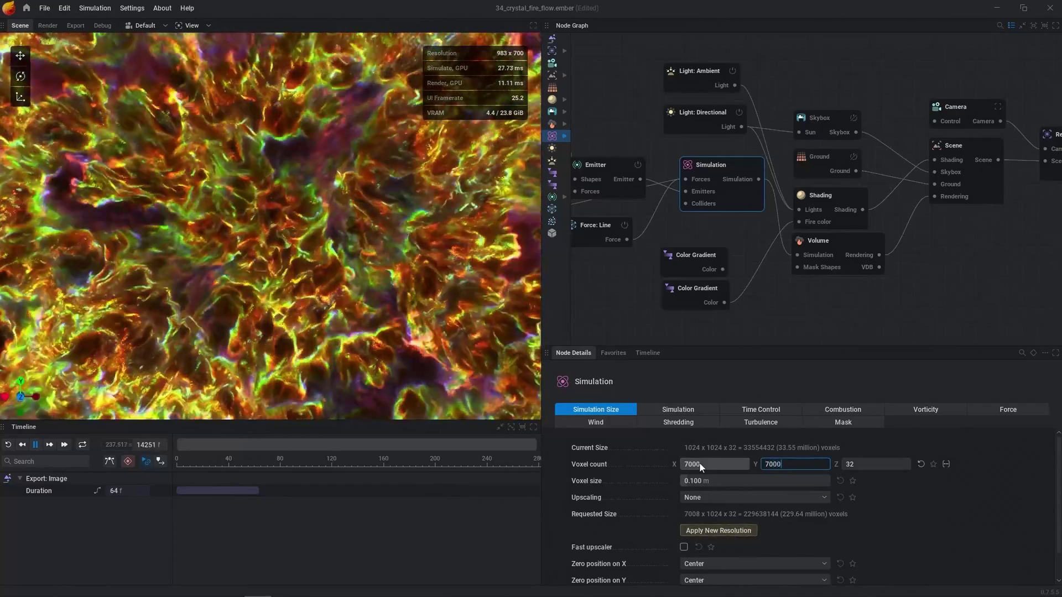
{"action": "key", "text": "Return"}
Correct voxel count X to 700 and apply the new 700x700 resolution.
{"action": "double_click", "coordinate": [701, 467]}
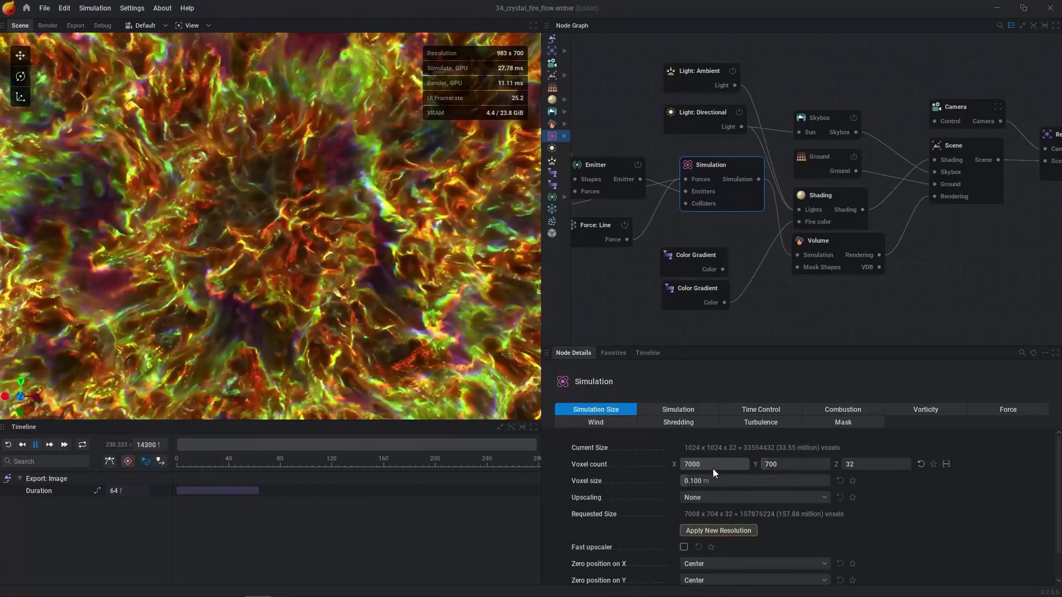
{"action": "type", "text": "70"}
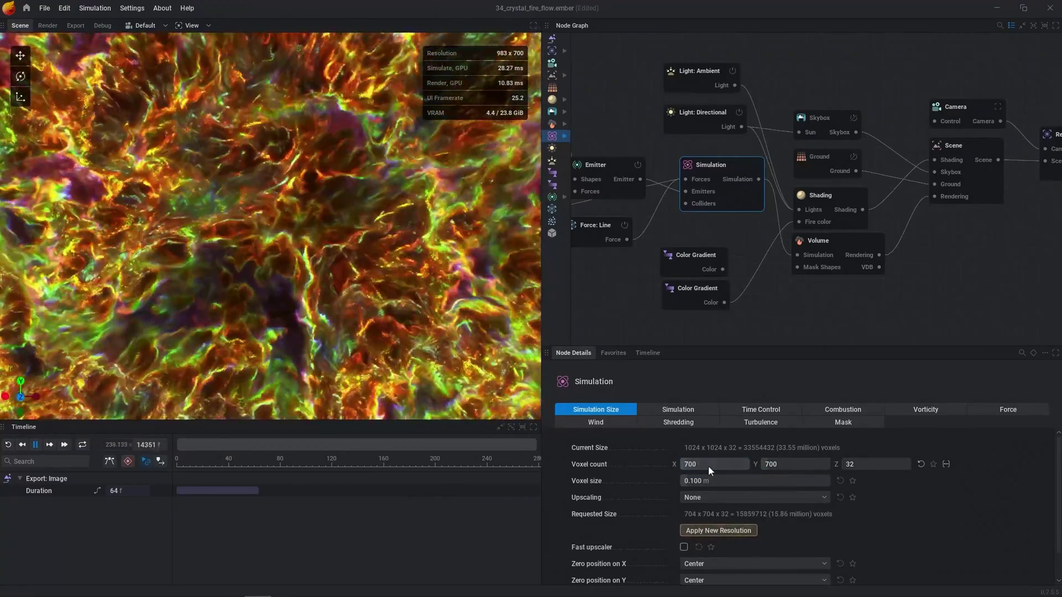
{"action": "key", "text": "Return"}
{"action": "left_click", "coordinate": [630, 321]}
{"action": "scroll", "coordinate": [332, 239], "scroll_direction": "down", "scroll_amount": 3}
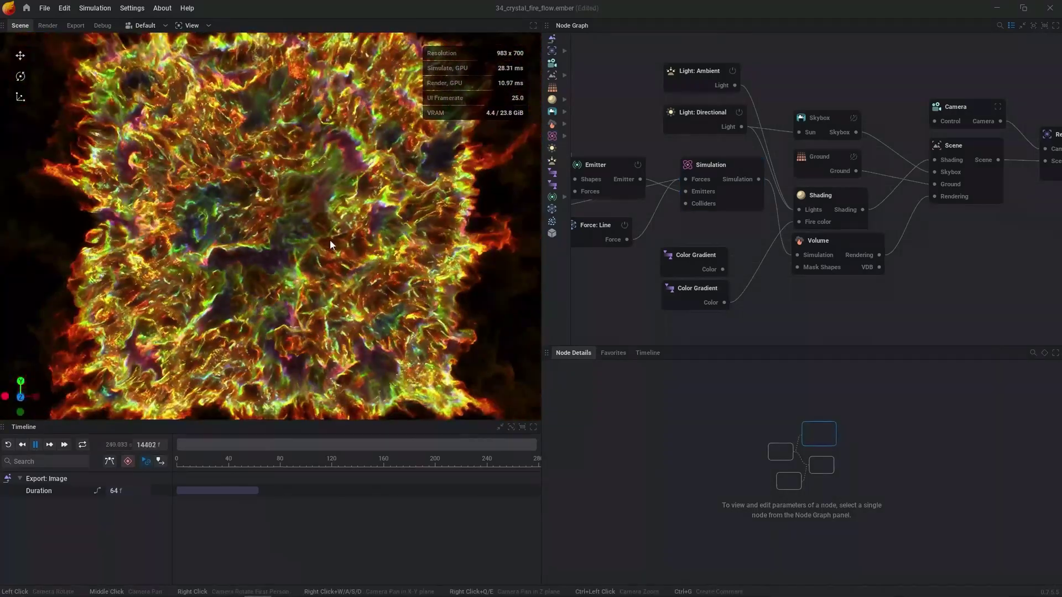
{"action": "scroll", "coordinate": [330, 240], "scroll_direction": "down", "scroll_amount": 2}
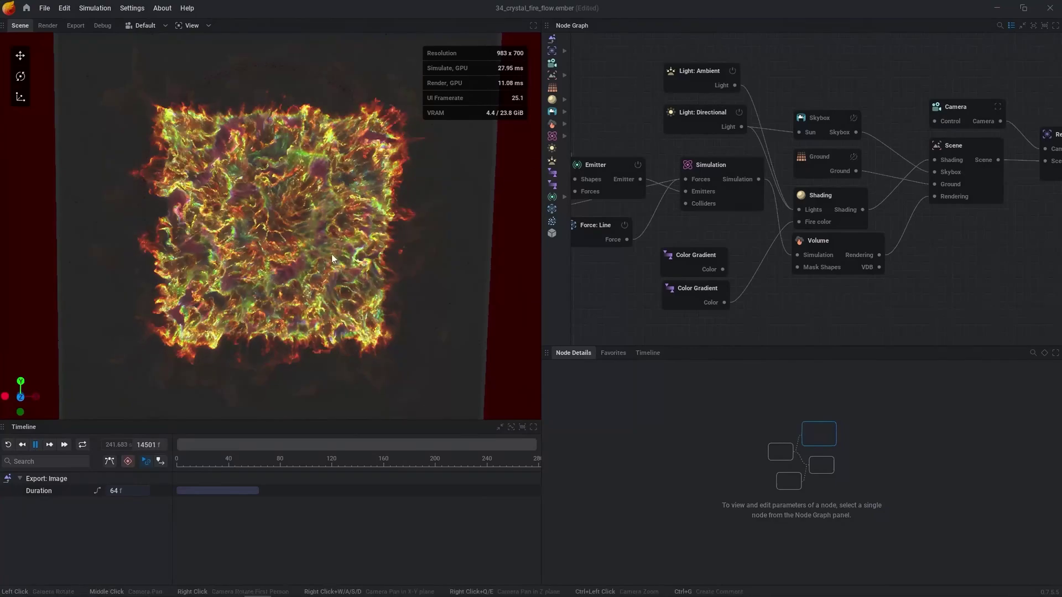
{"action": "left_click", "coordinate": [699, 165]}
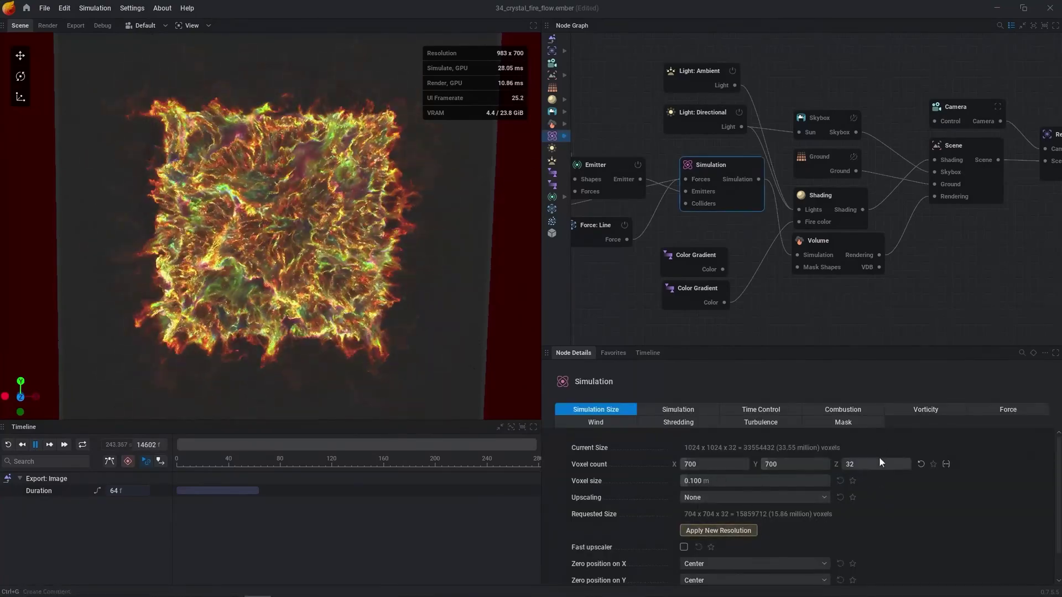
{"action": "left_click", "coordinate": [701, 531]}
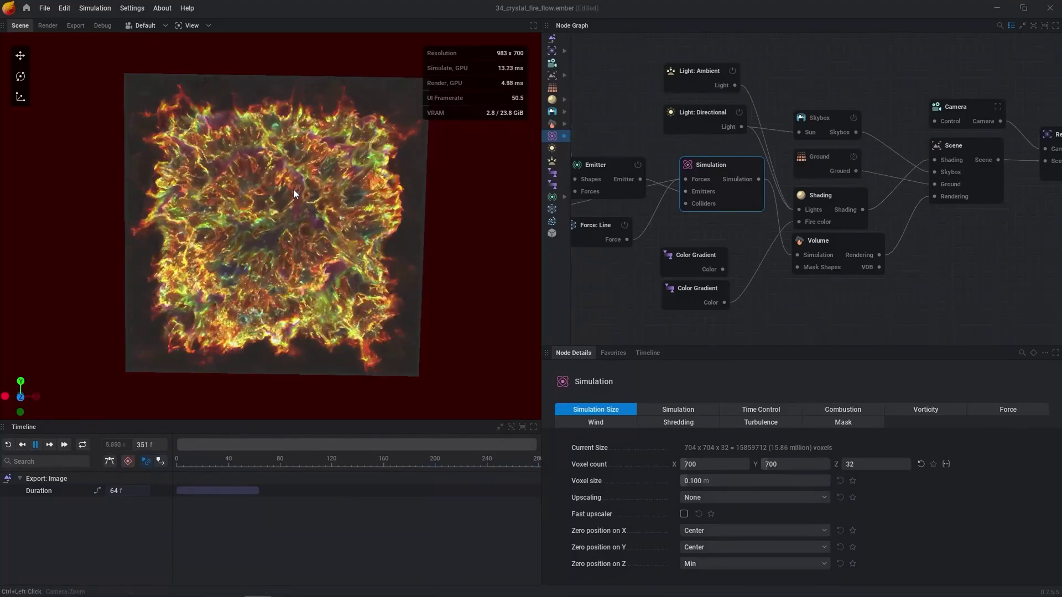
{"action": "scroll", "coordinate": [291, 221], "scroll_direction": "up", "scroll_amount": 1}
{"action": "scroll", "coordinate": [286, 225], "scroll_direction": "up", "scroll_amount": 1}
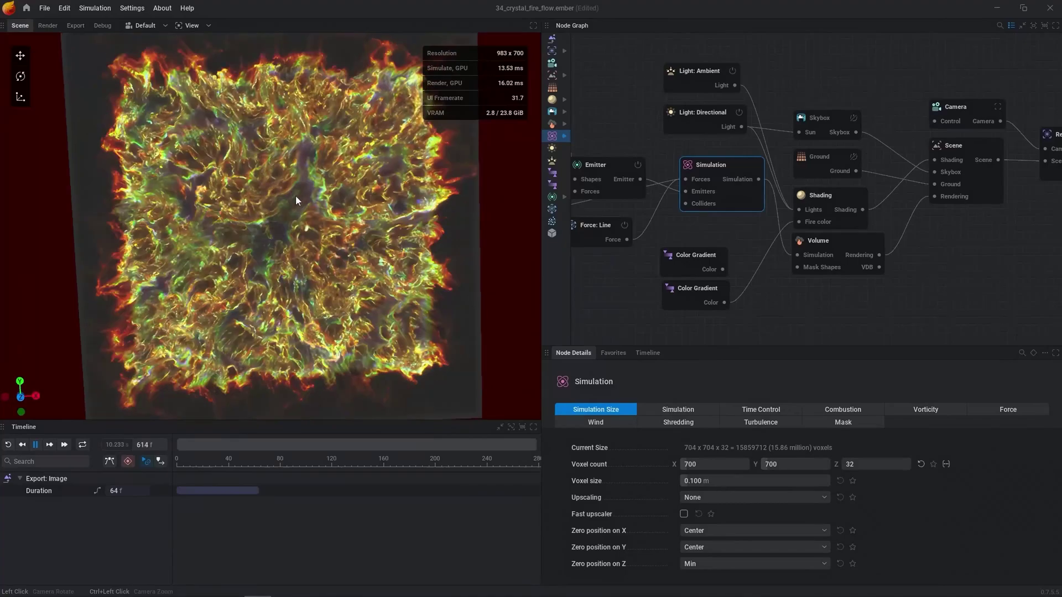
{"action": "scroll", "coordinate": [293, 196], "scroll_direction": "up", "scroll_amount": 1}
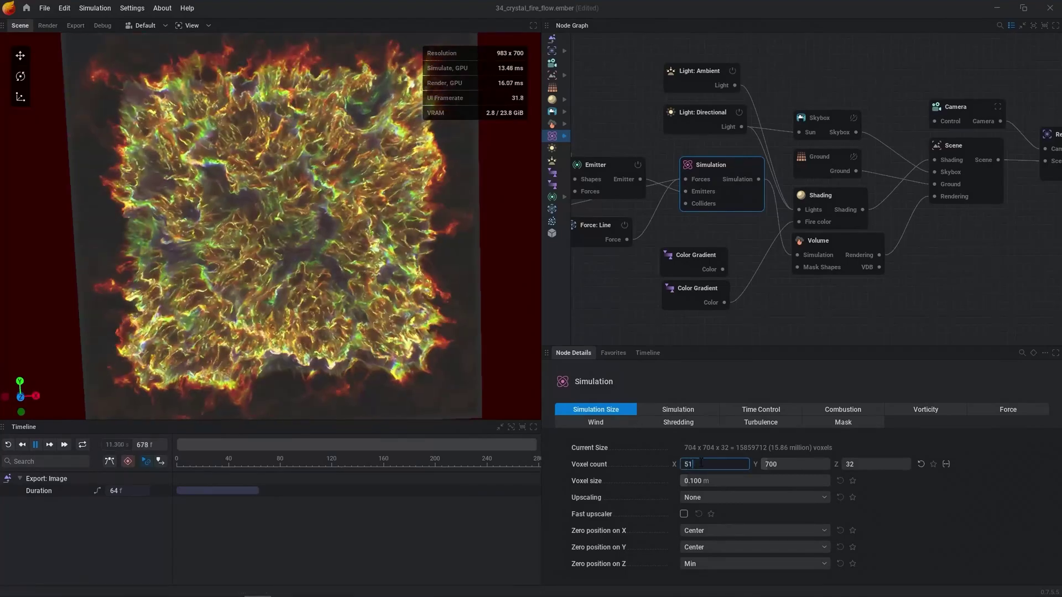
{"action": "type", "text": "2"}
Set voxel counts X and Y to 512 and apply the 512x512x32 resolution.
{"action": "key", "text": "Tab"}
{"action": "type", "text": "512"}
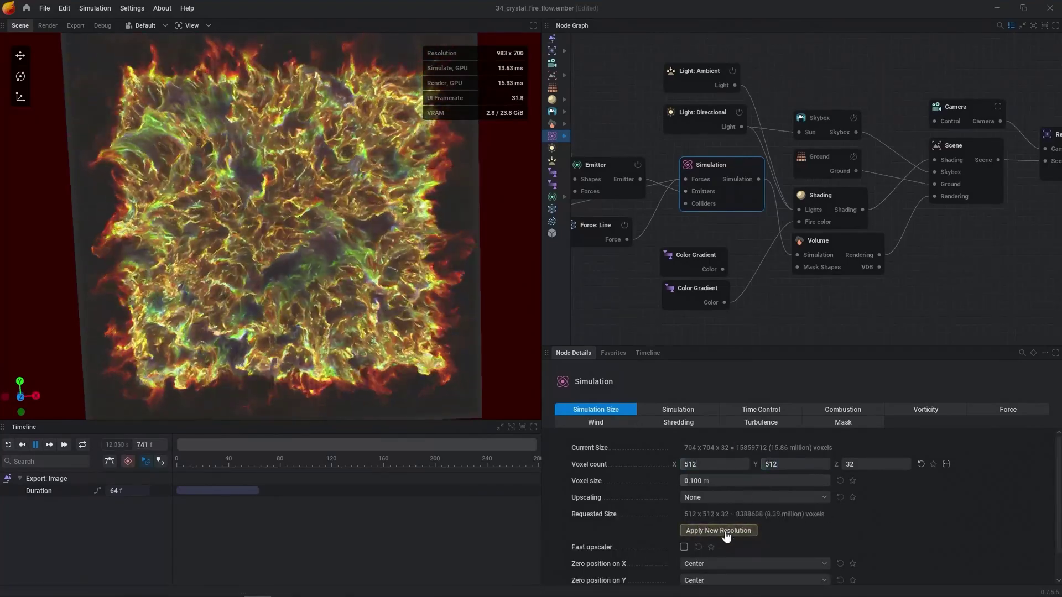
{"action": "left_click", "coordinate": [718, 530]}
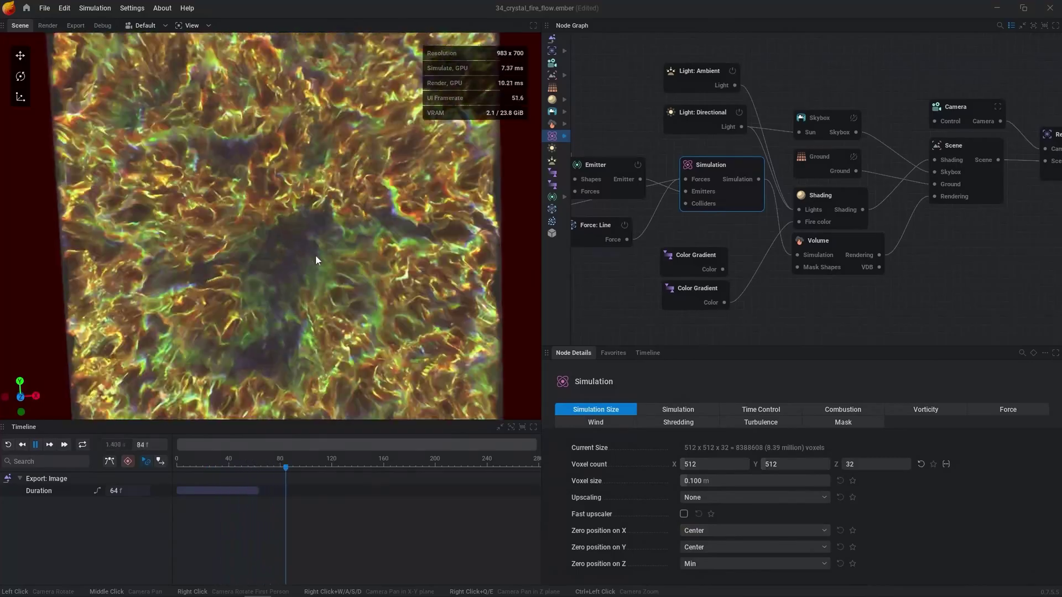
{"action": "scroll", "coordinate": [315, 261], "scroll_direction": "up", "scroll_amount": 2}
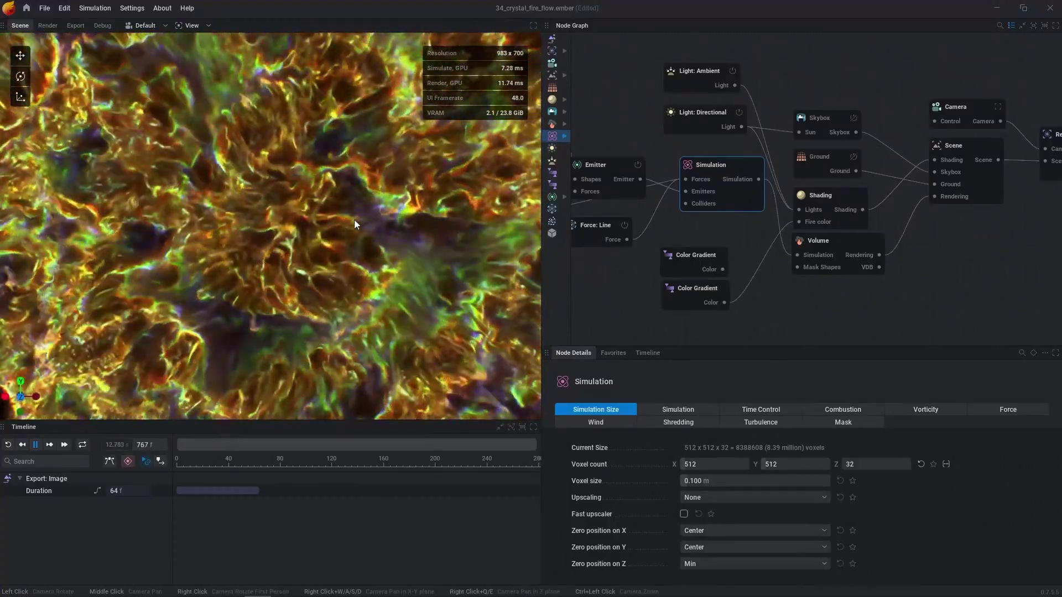
{"action": "left_click_drag", "start_coordinate": [355, 219], "coordinate": [249, 249]}
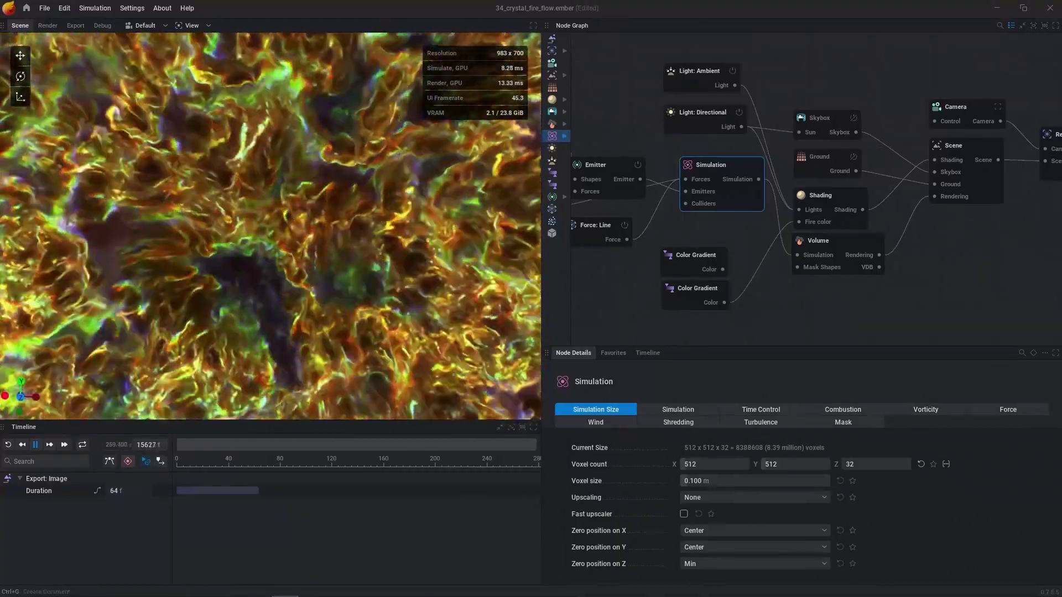
{"action": "left_click", "coordinate": [132, 8]}
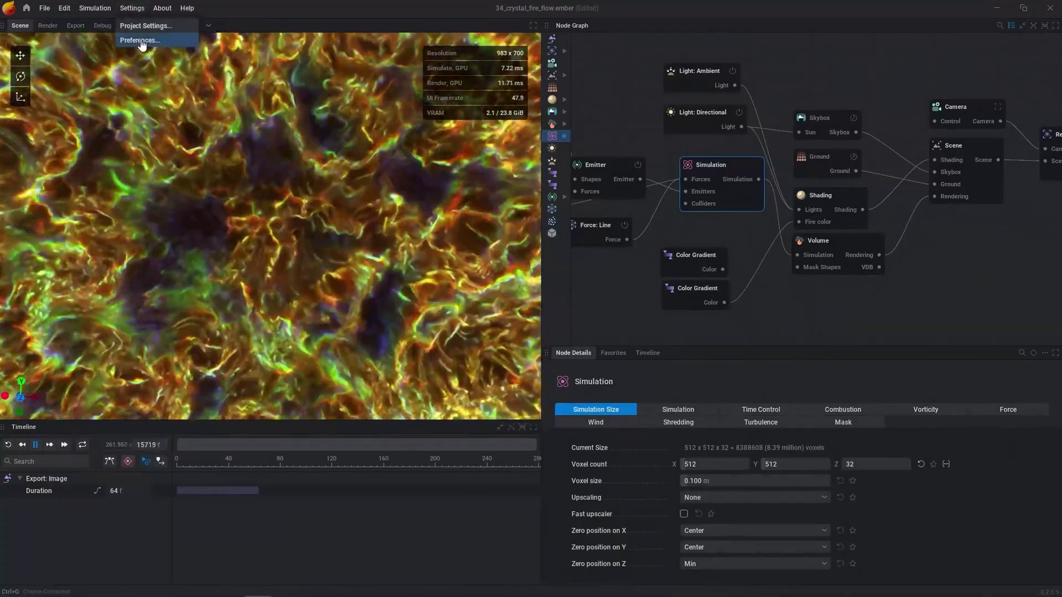
{"action": "left_click", "coordinate": [141, 40]}
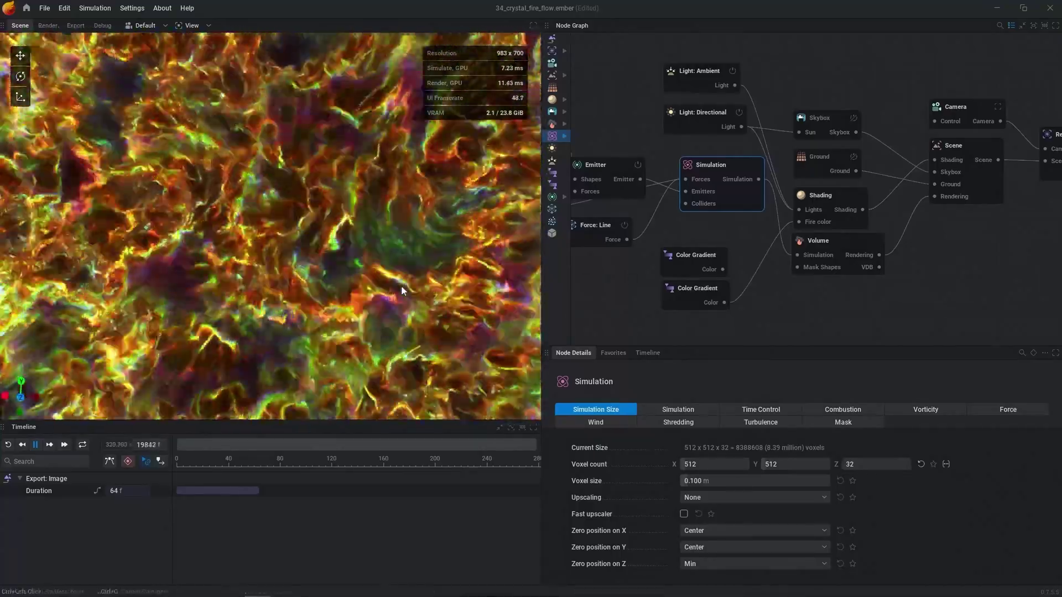
{"action": "left_click_drag", "start_coordinate": [401, 286], "coordinate": [318, 306]}
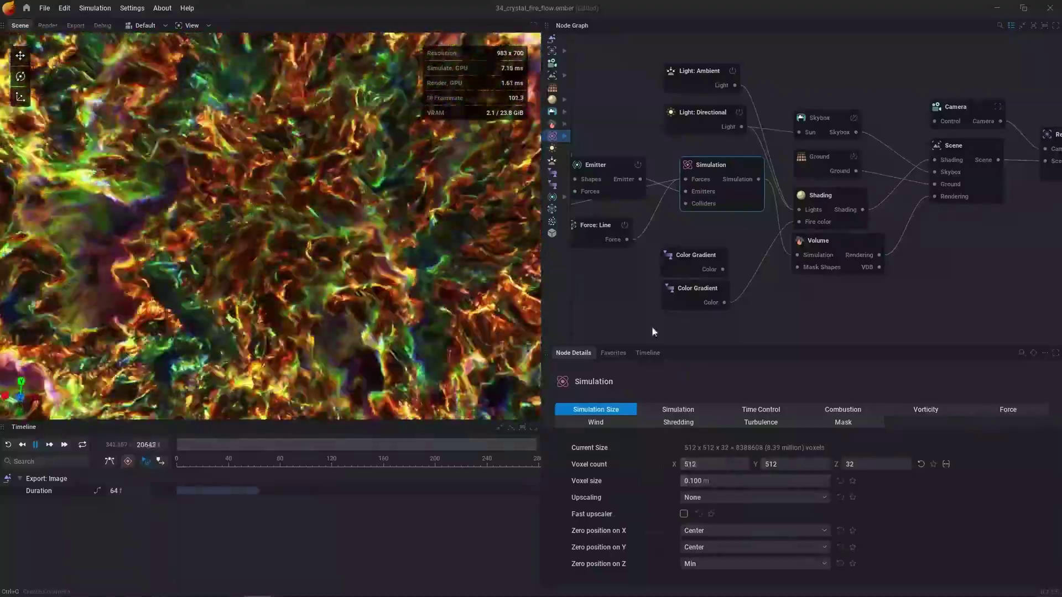
{"action": "scroll", "coordinate": [177, 220], "scroll_direction": "down", "scroll_amount": 3}
{"action": "scroll", "coordinate": [177, 220], "scroll_direction": "down", "scroll_amount": 3}
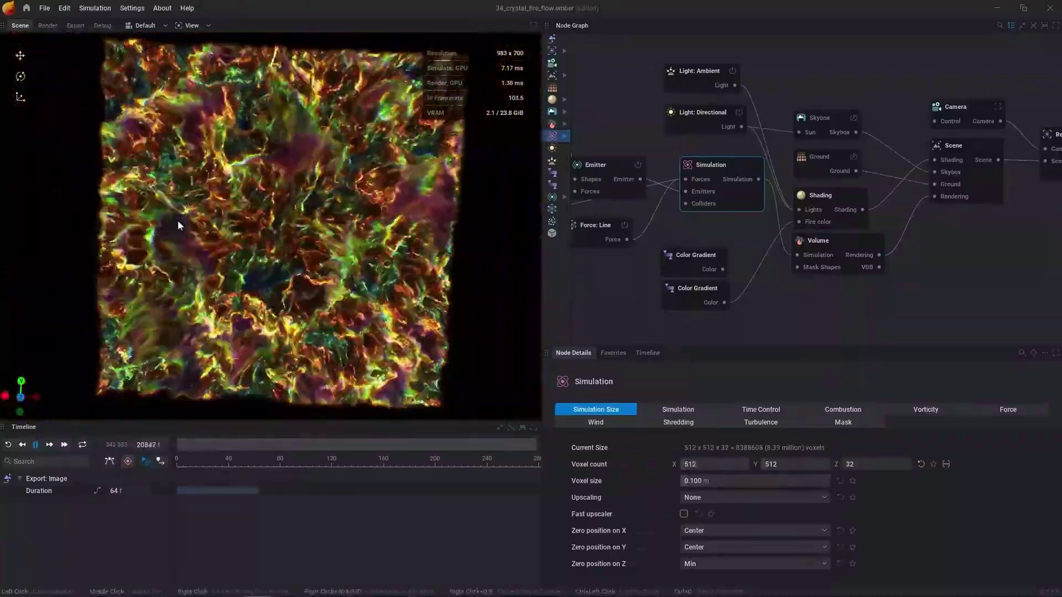
{"action": "scroll", "coordinate": [298, 190], "scroll_direction": "up", "scroll_amount": 5}
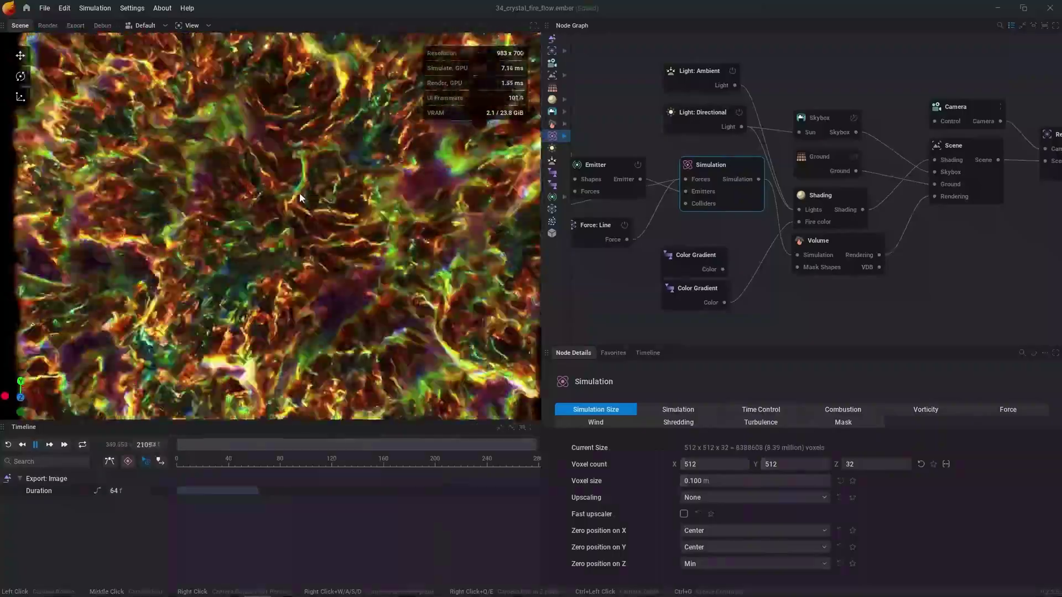